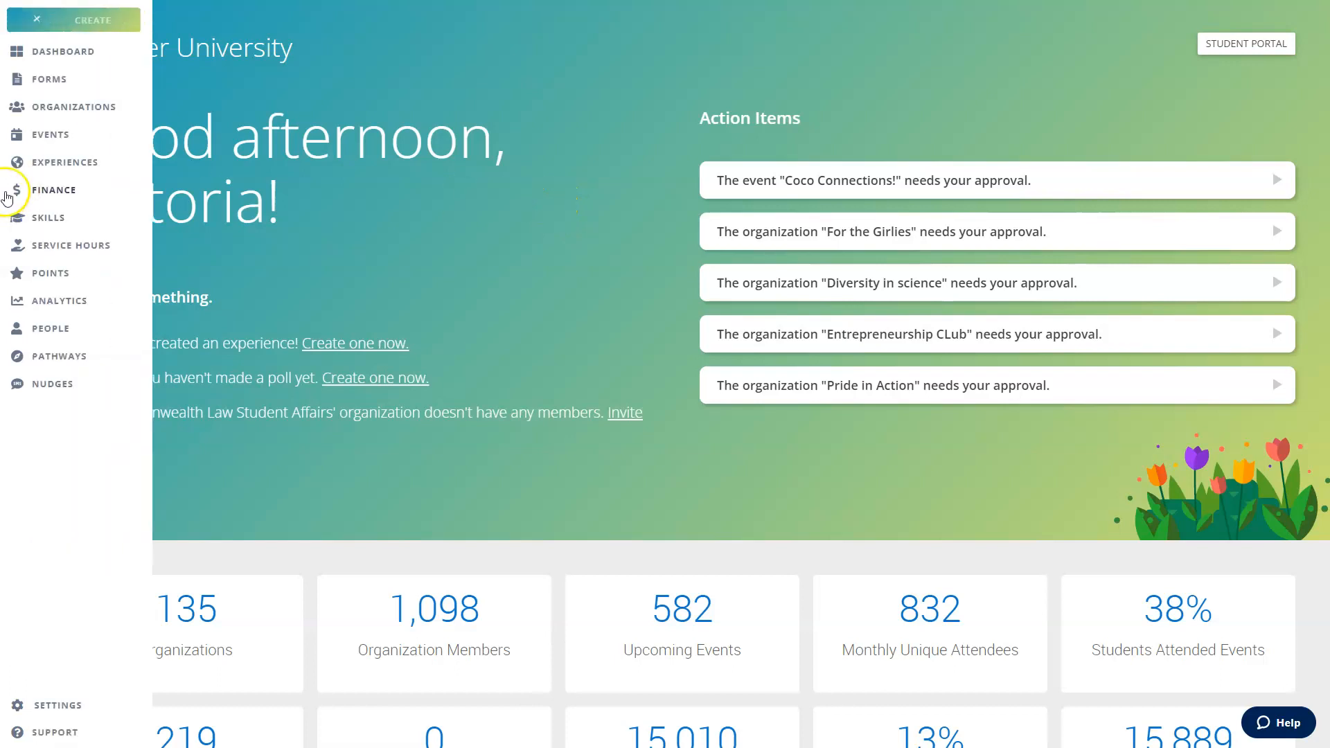
# Go to the Finance section and start creating a new deposit.
pyautogui.click(21, 194)
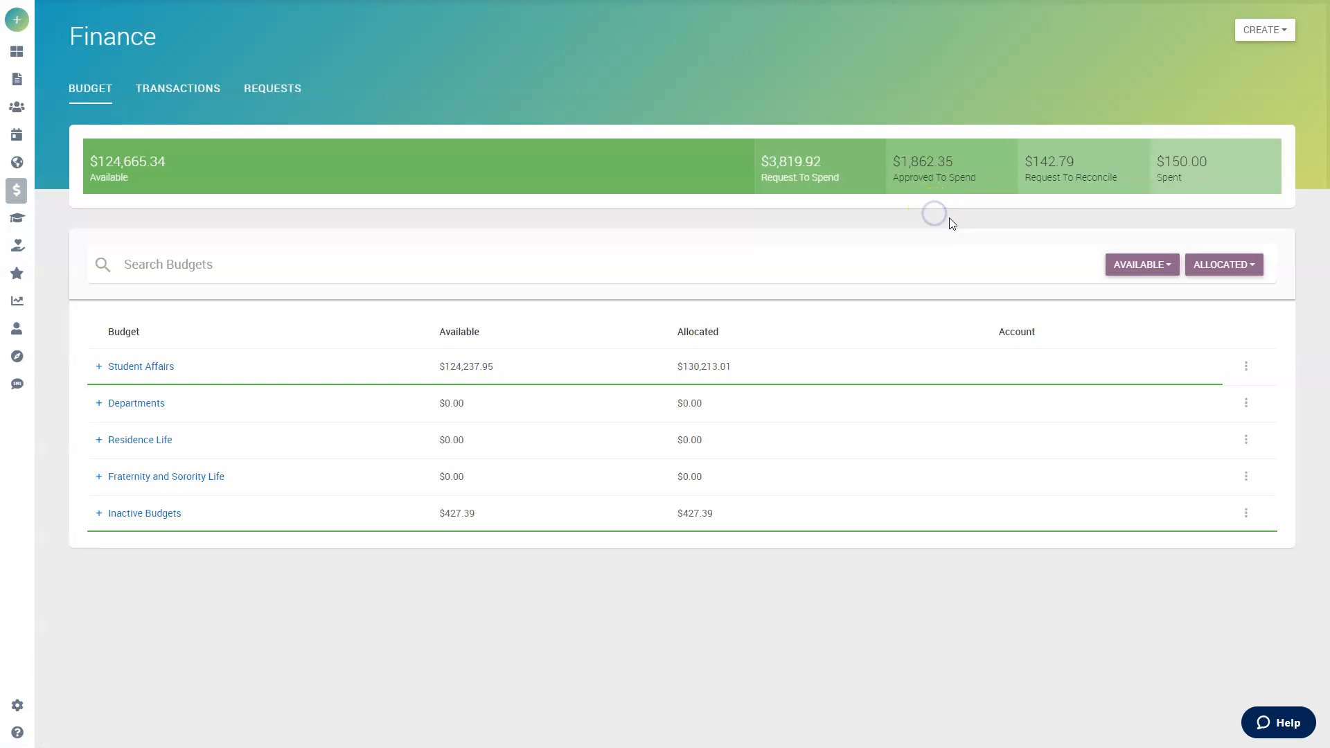
pyautogui.click(1272, 40)
pyautogui.click(1267, 41)
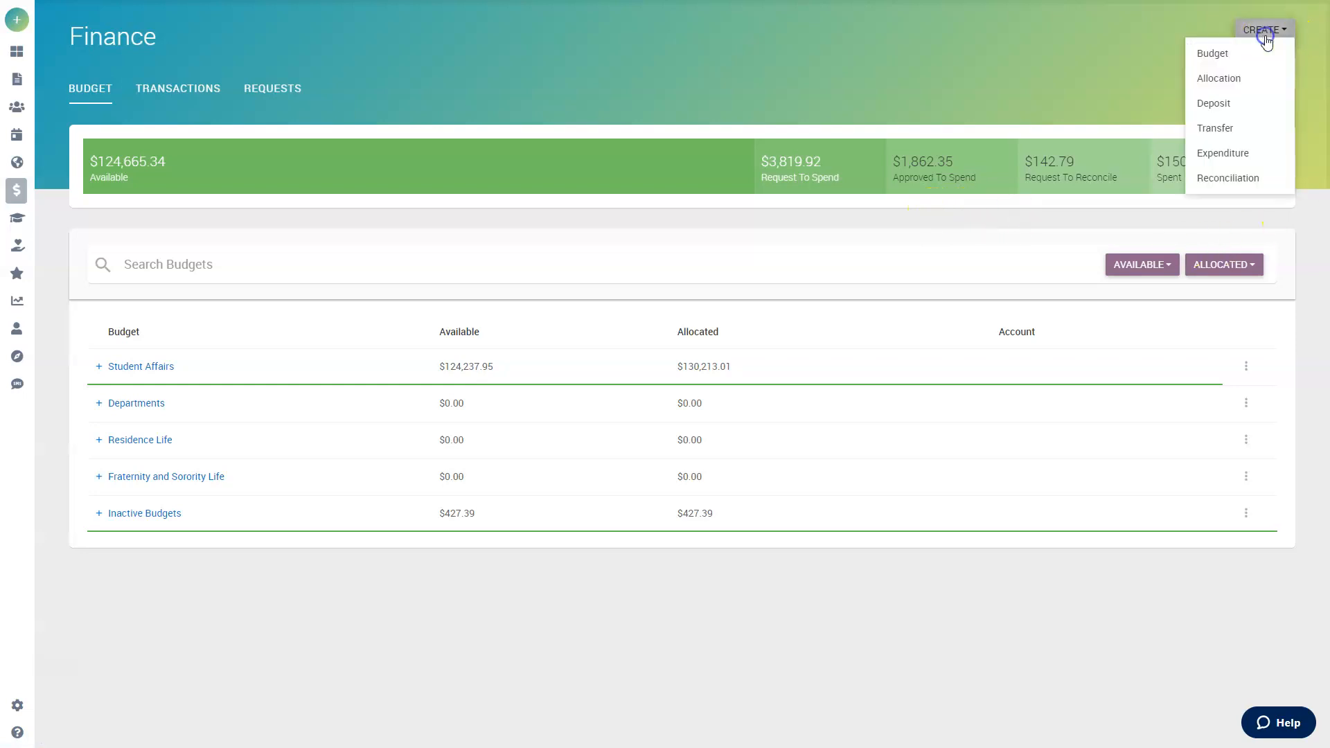
pyautogui.click(1223, 106)
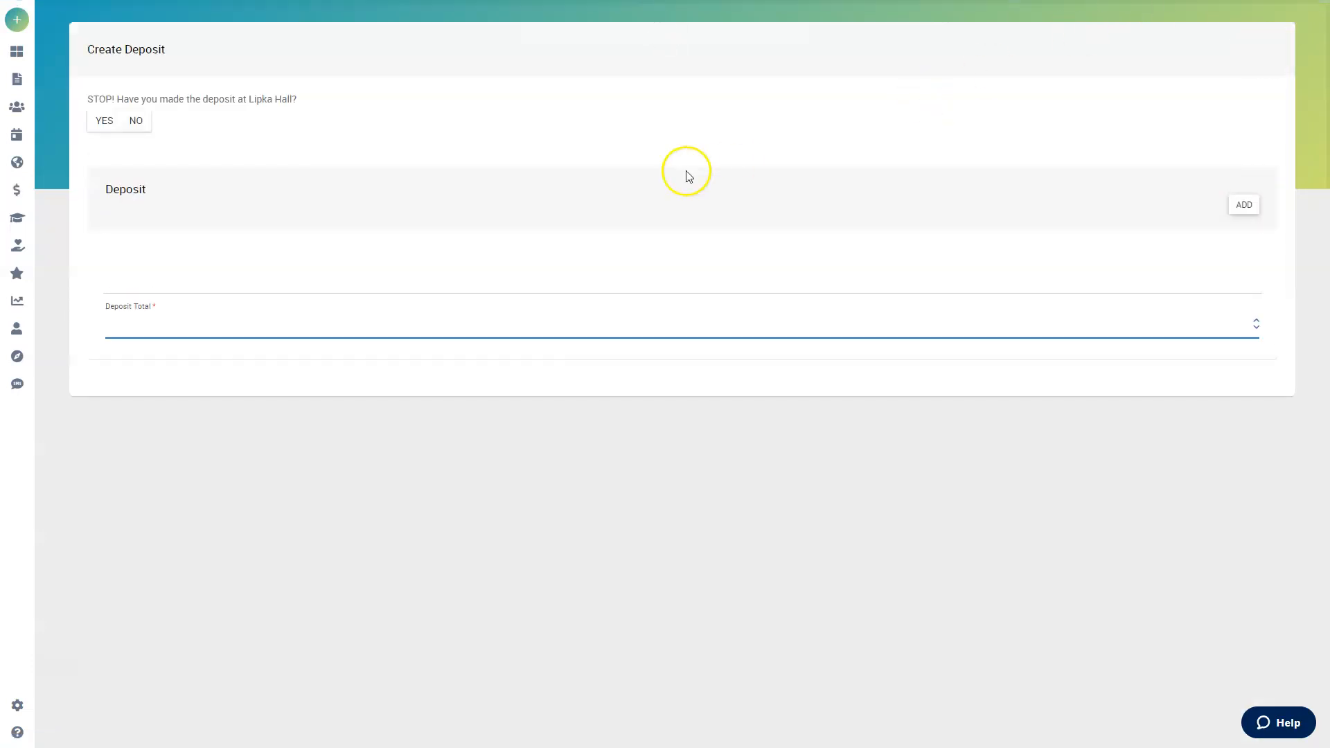
# Answer Yes to the question about having made the deposit at Lipka Hall.
pyautogui.click(121, 131)
pyautogui.click(104, 123)
pyautogui.click(104, 115)
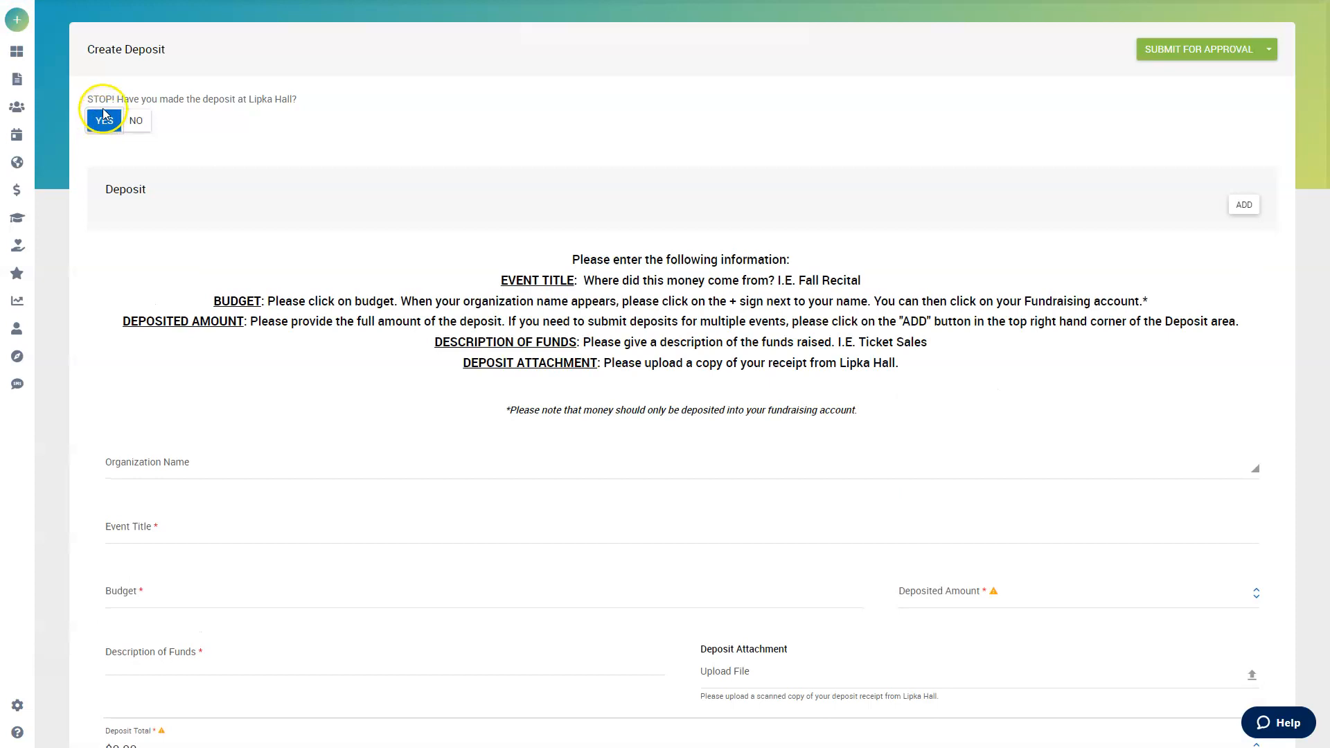
# Set the deposit's organization to Active Minds and its event title to "Potted Plants for Mental Health".
pyautogui.scroll(-1, 790, 257)
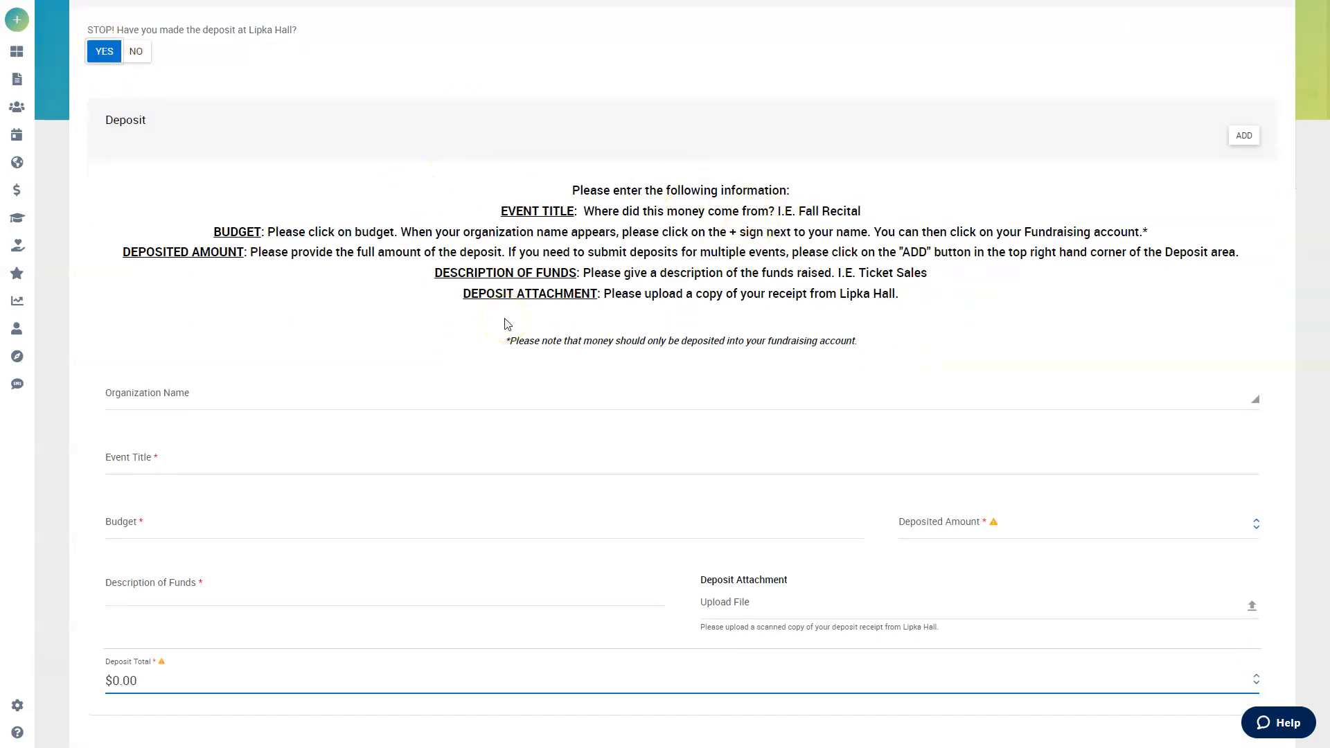
pyautogui.scroll(-1, 491, 264)
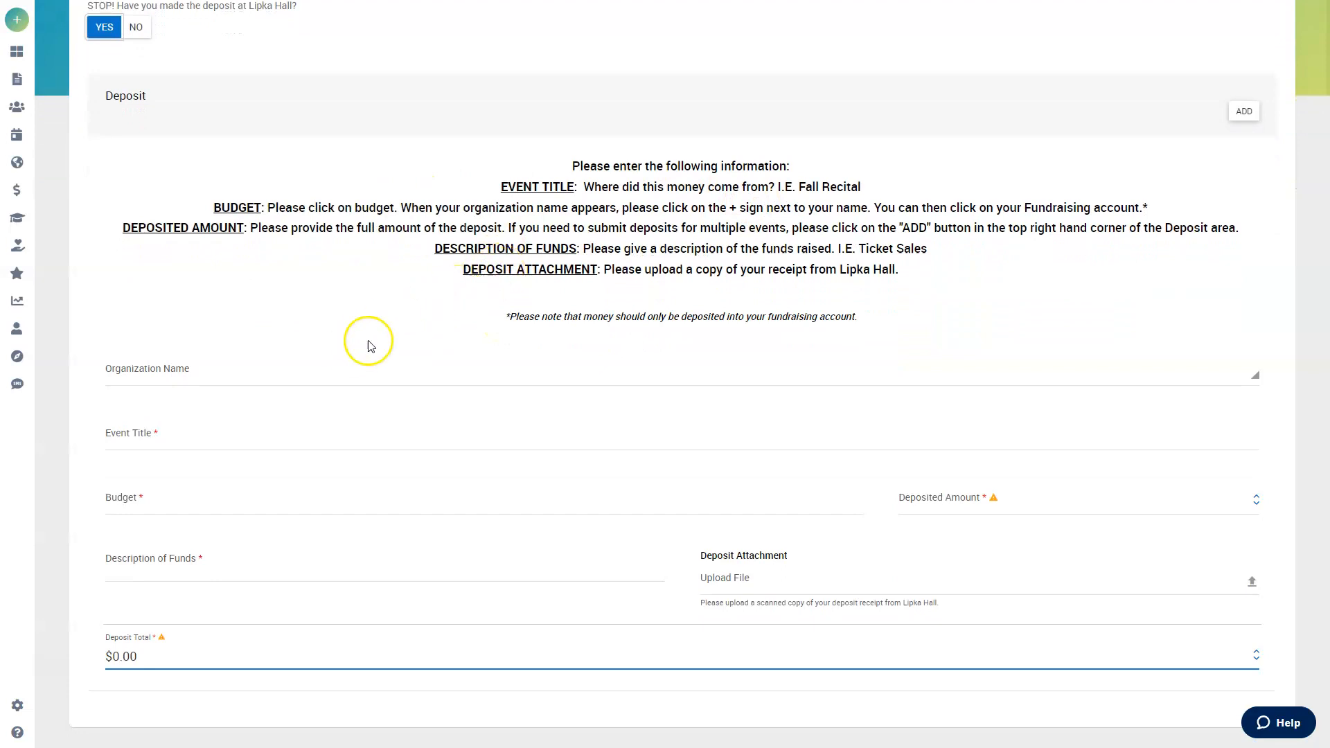
pyautogui.click(218, 363)
pyautogui.click(187, 439)
pyautogui.click(263, 373)
pyautogui.click(280, 317)
pyautogui.click(200, 430)
pyautogui.write('Potted Plants for Mental Health')
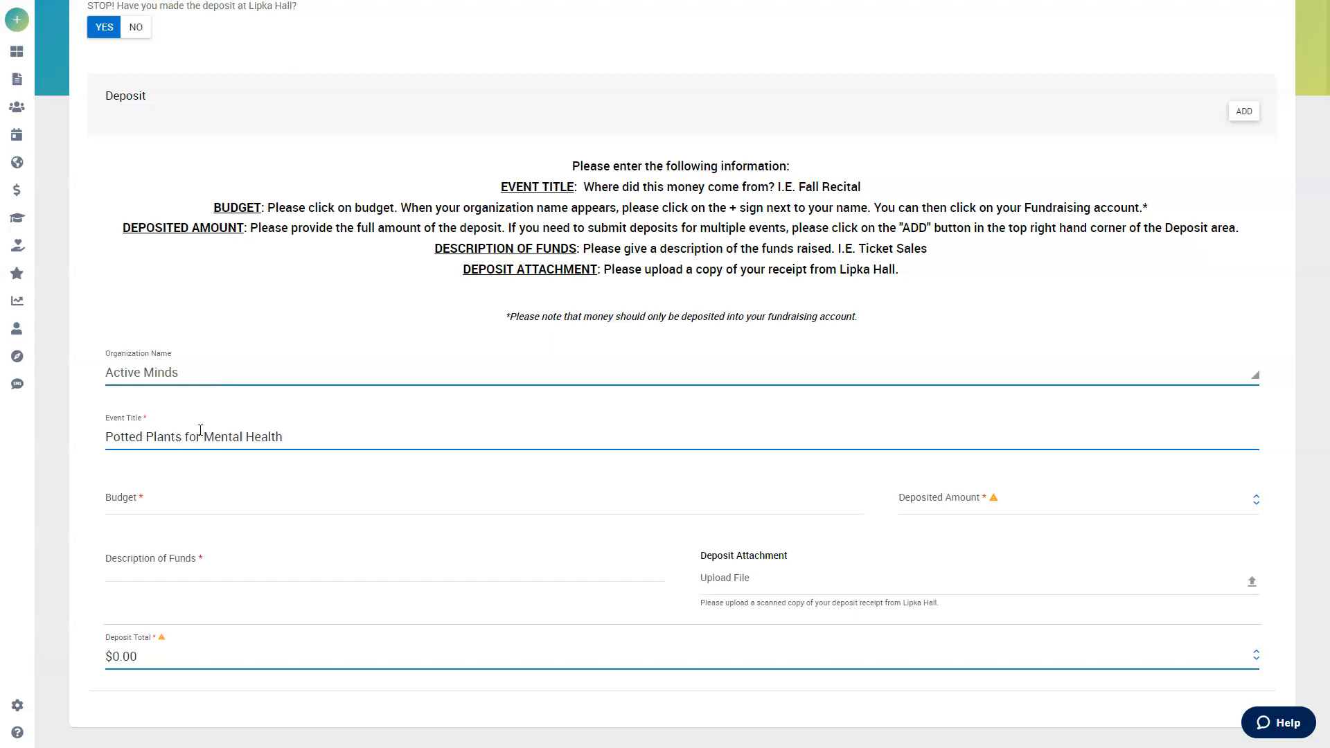
# Choose "Fundraising - Active Minds" as the budget, found under Student Affairs, Office of Student Engagement, Student Government Association (SGA), Active Minds.
pyautogui.click(262, 497)
pyautogui.click(122, 544)
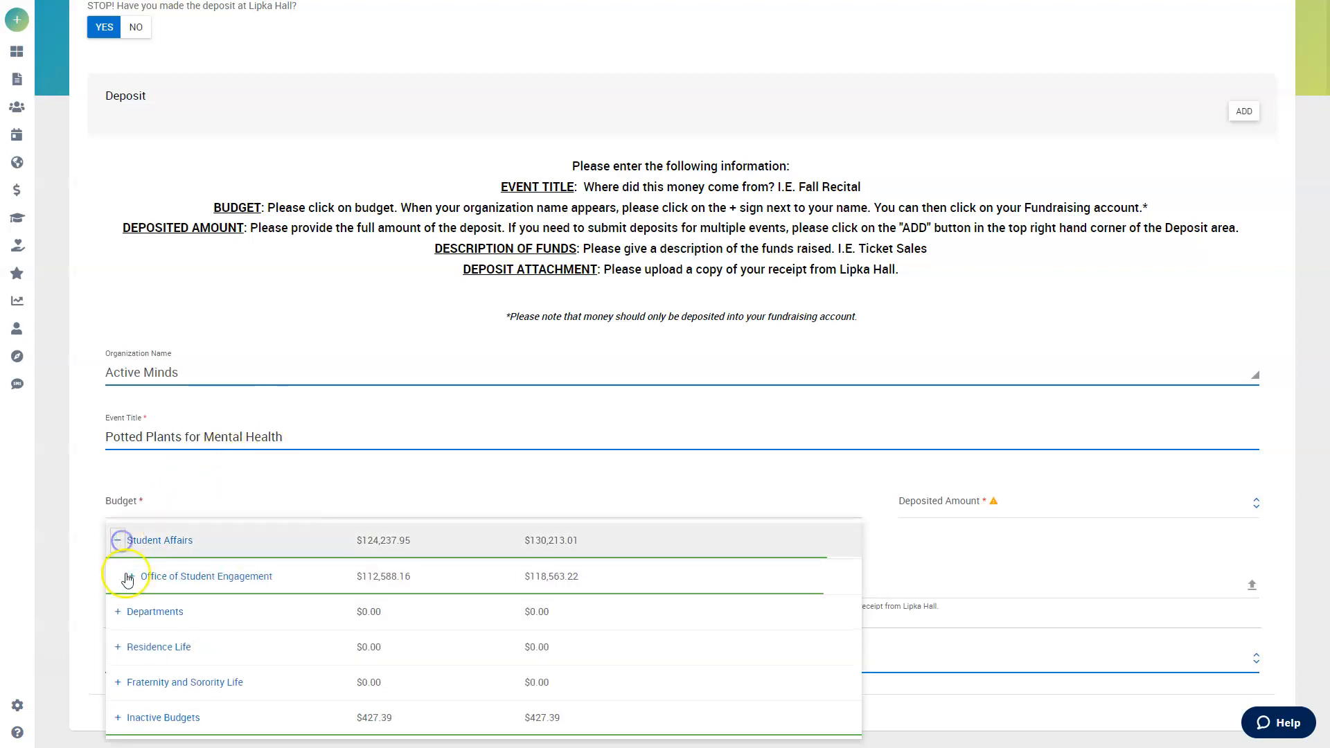
pyautogui.click(132, 578)
pyautogui.click(145, 612)
pyautogui.scroll(-4, 169, 579)
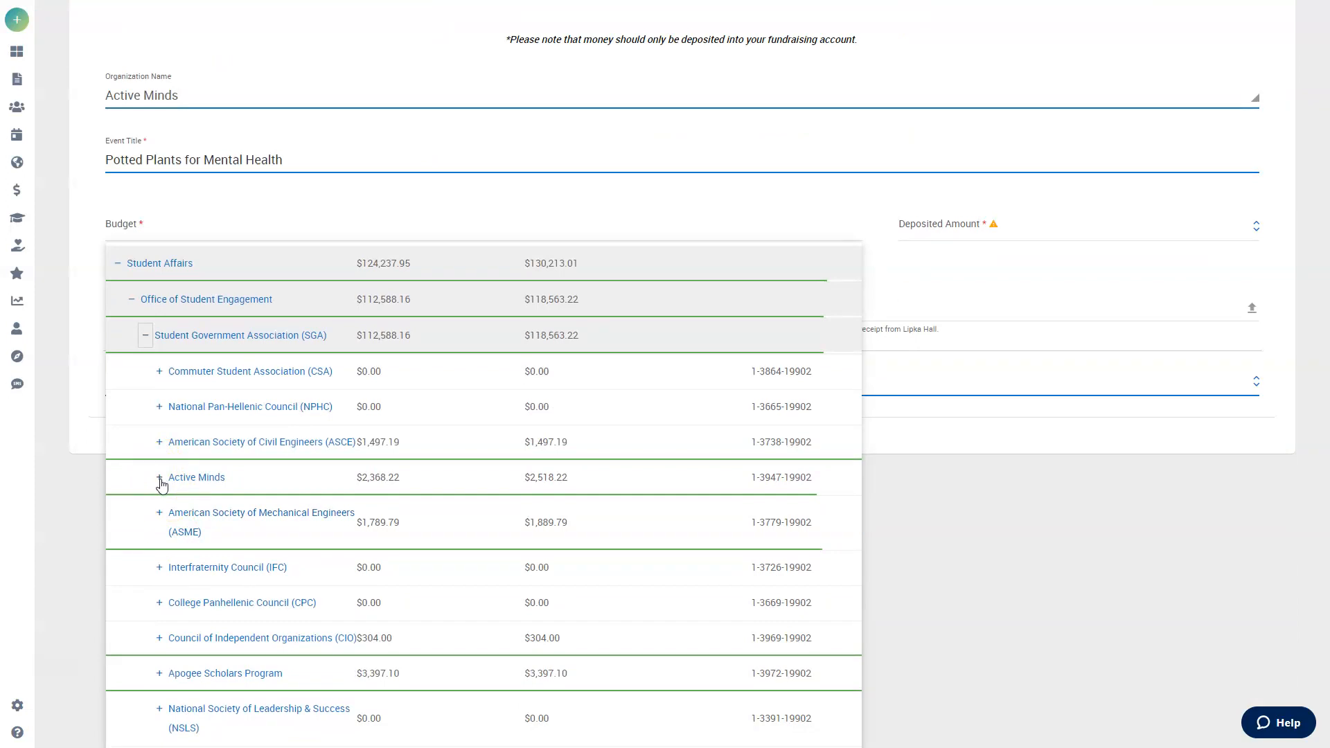
pyautogui.click(160, 480)
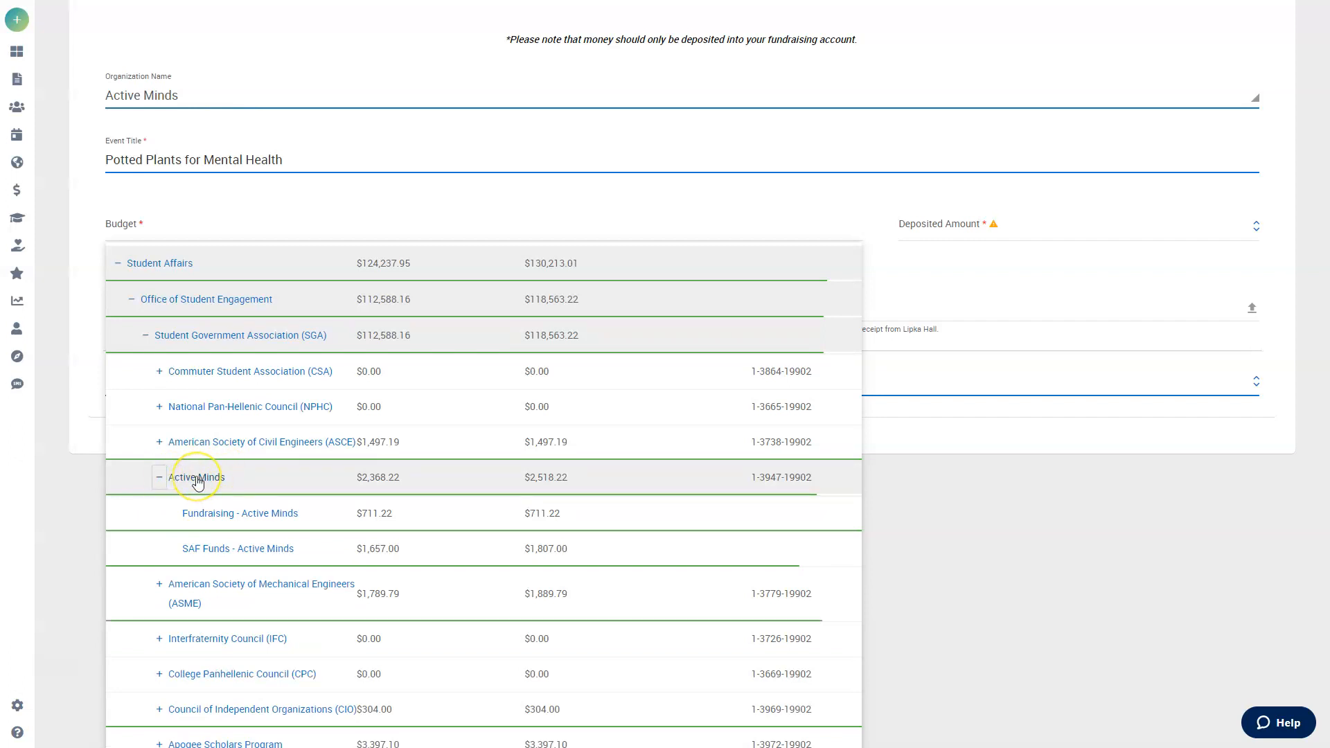
pyautogui.click(214, 516)
# Set the deposited amount to $23.70.
pyautogui.click(1006, 502)
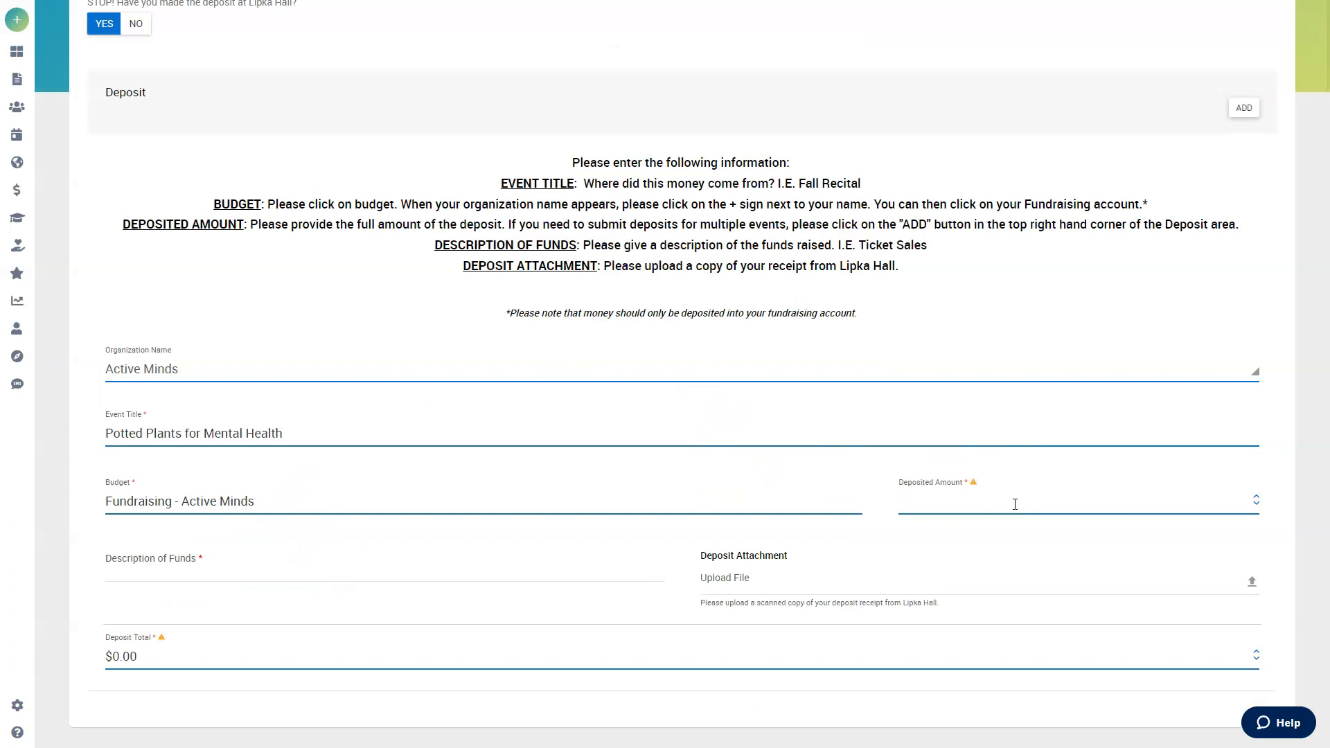
pyautogui.write('23.70')
pyautogui.click(839, 492)
pyautogui.click(868, 506)
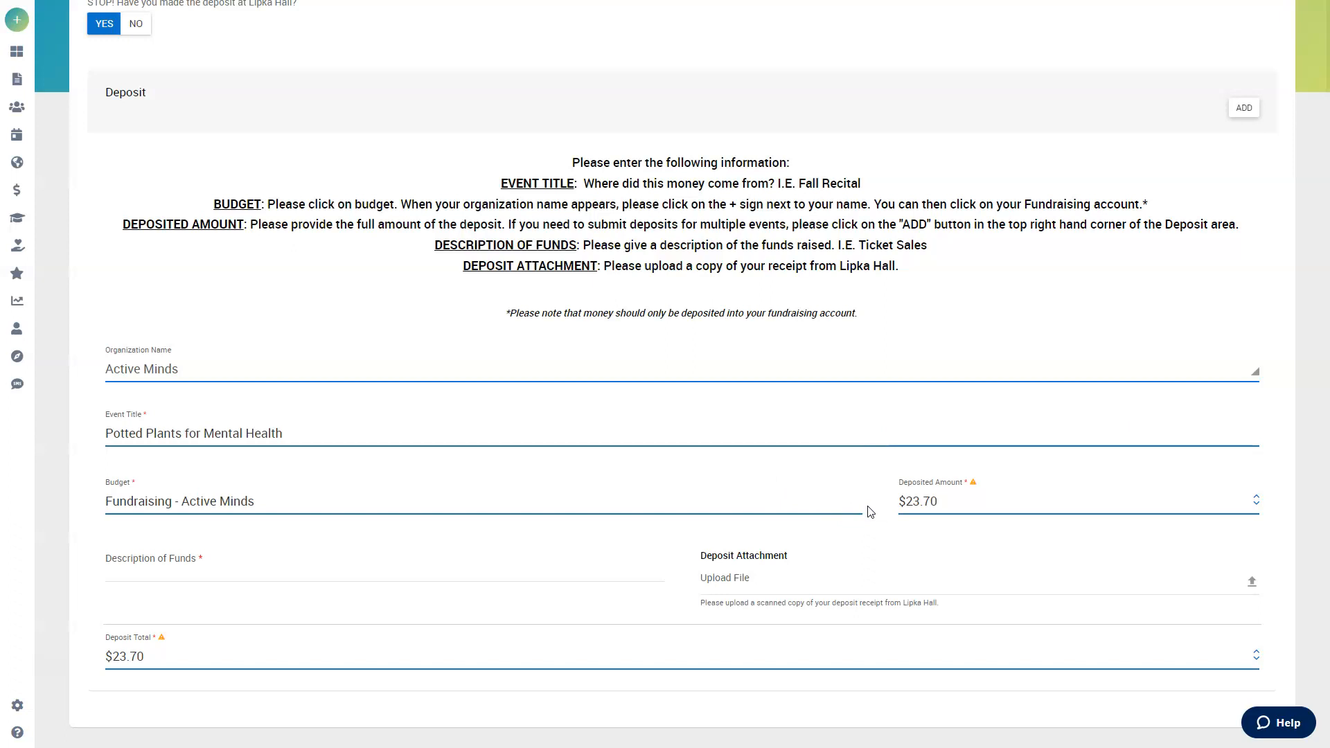
# Enter "We collected these funds from a donation box at our event." as the description of funds and submit the deposit for approval.
pyautogui.click(374, 571)
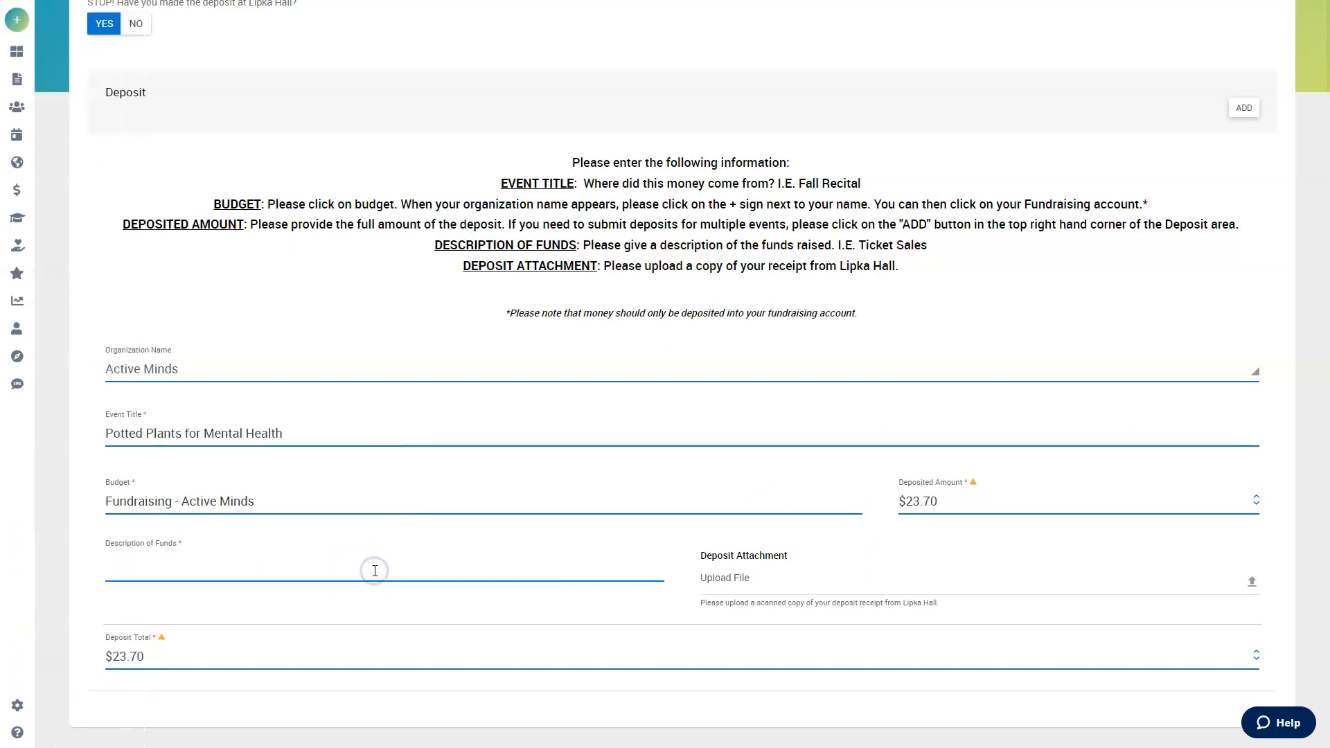
pyautogui.write('T')
pyautogui.press('BackSpace')
pyautogui.write('We collected these funds from a donation box at our event.')
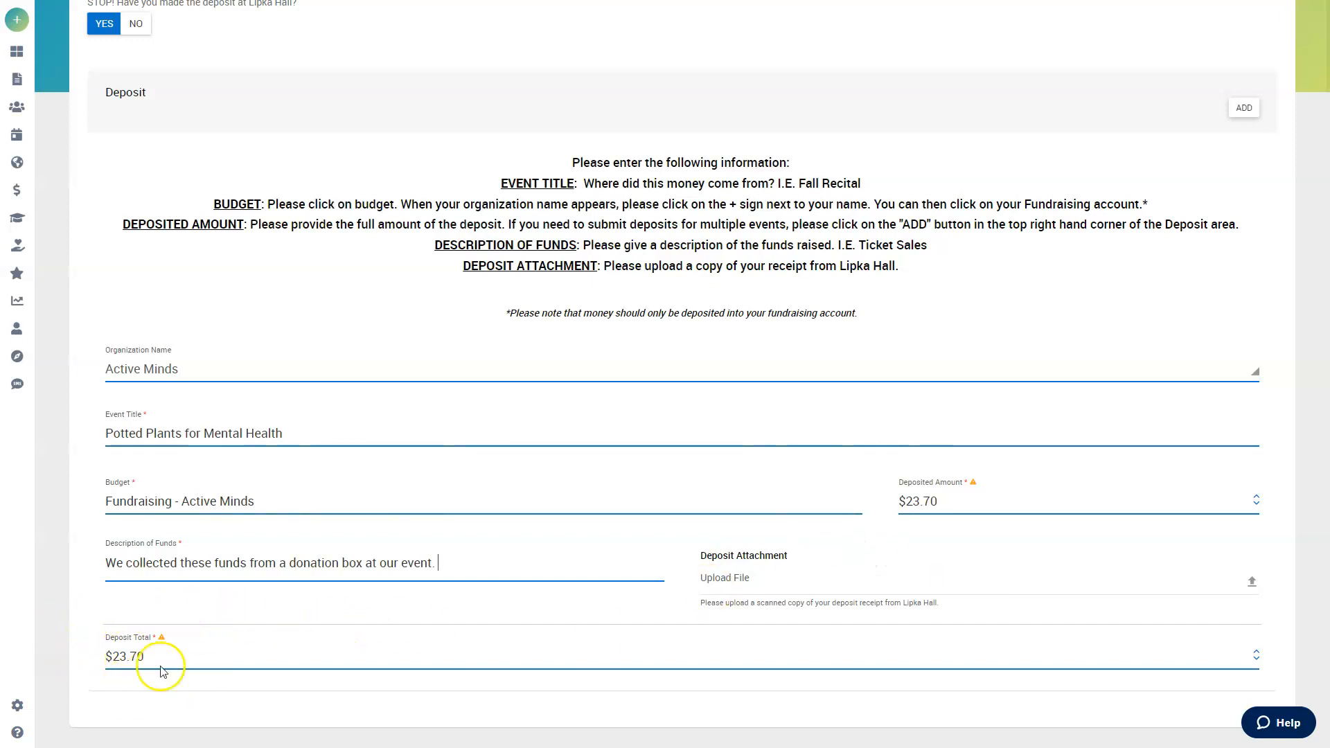
pyautogui.scroll(2, 1211, 312)
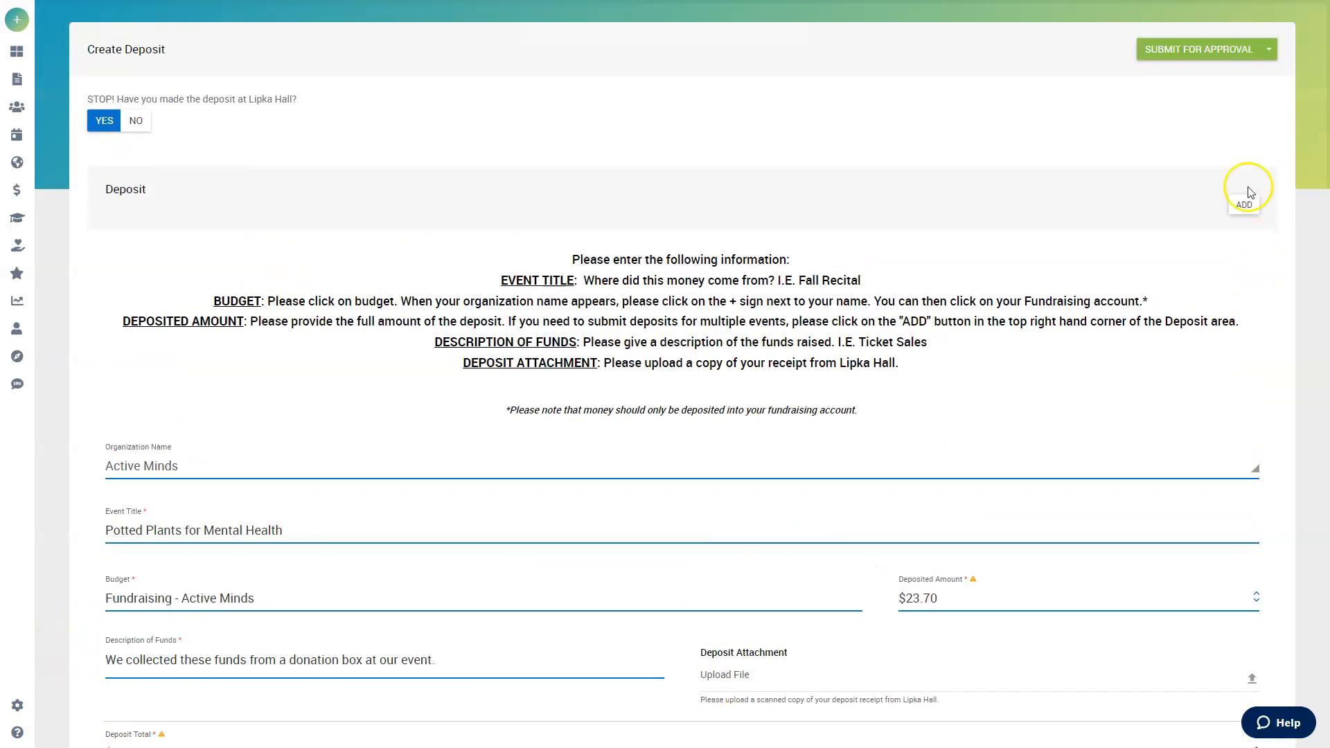
pyautogui.click(1196, 52)
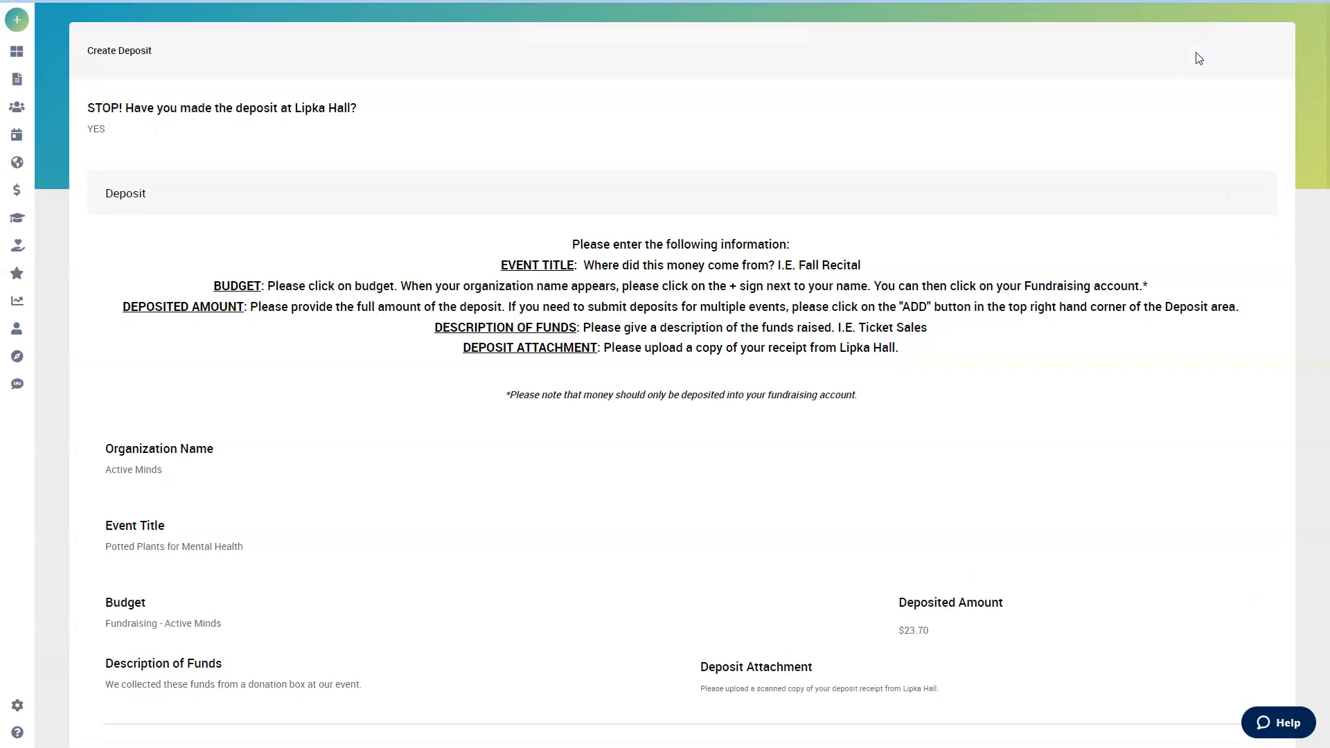